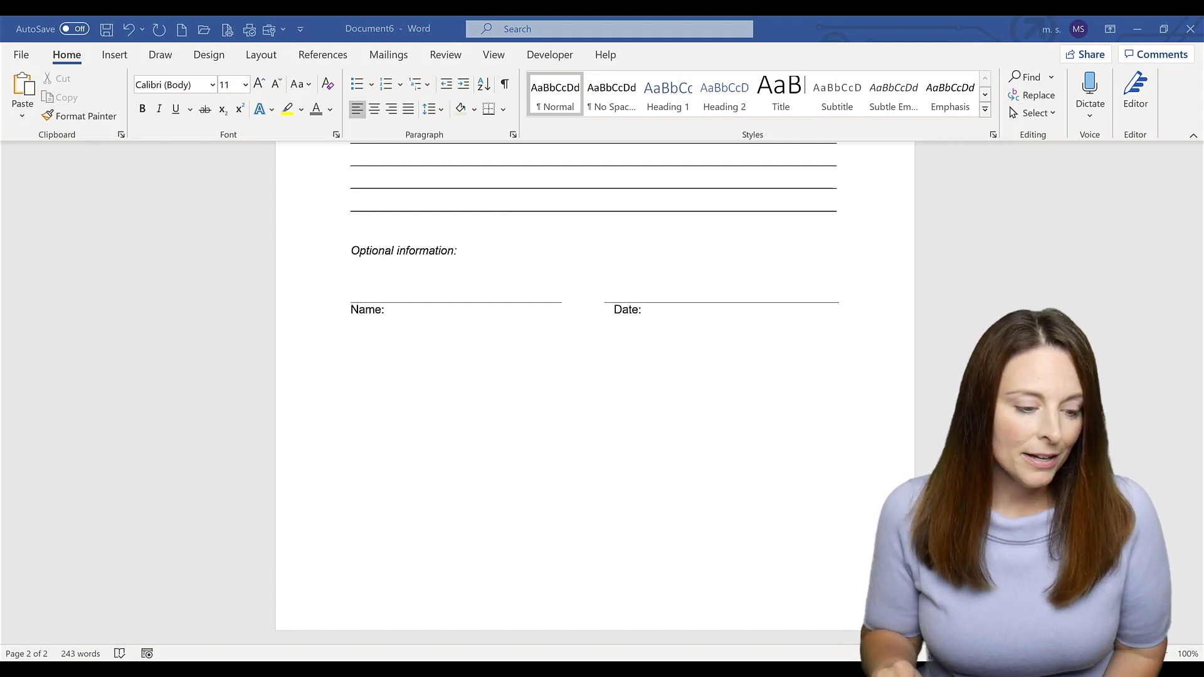
Step: Switch to the emailed signature photo and bring up Windows Search
{"action": "key", "text": "alt+Tab"}
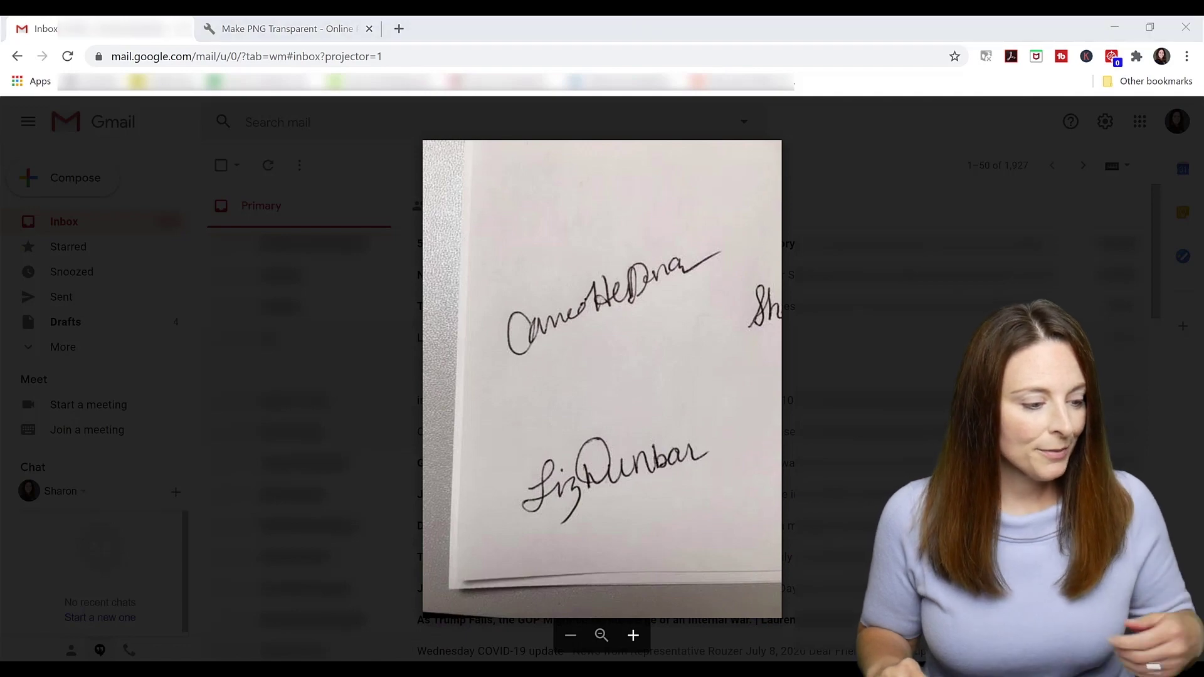
{"action": "key", "text": "super+s"}
Step: Launch Snipping Tool via a 'snip' search and capture the lower handwritten signature
{"action": "type", "text": "snip"}
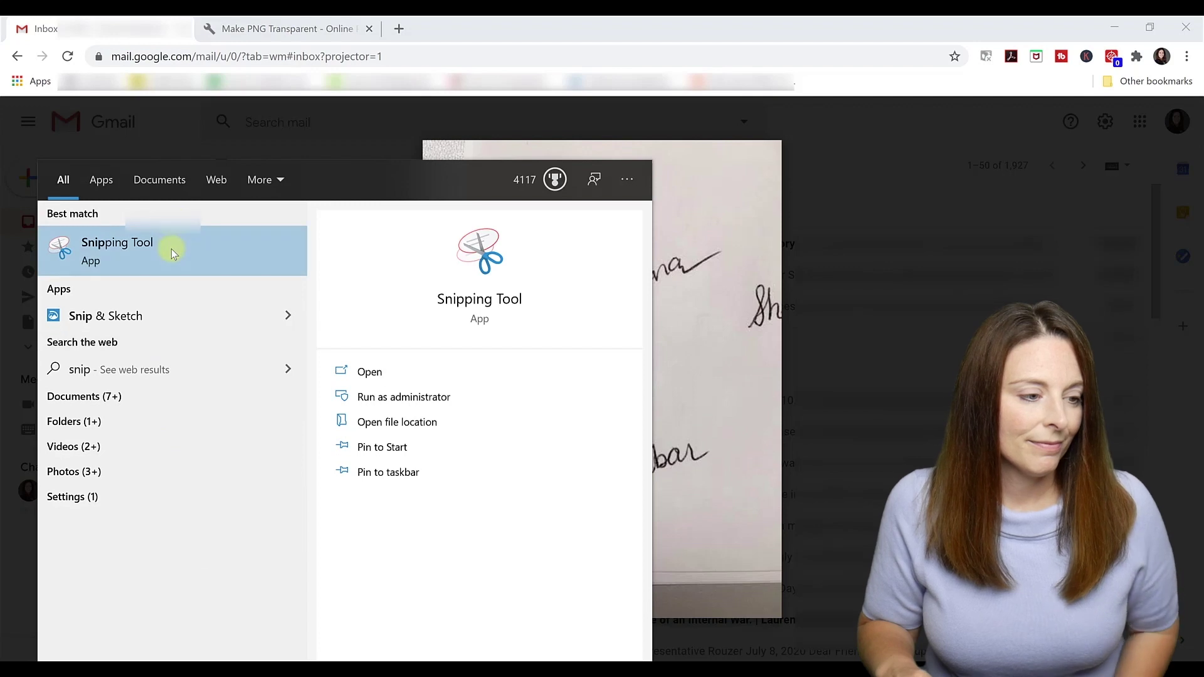
{"action": "left_click", "coordinate": [171, 250]}
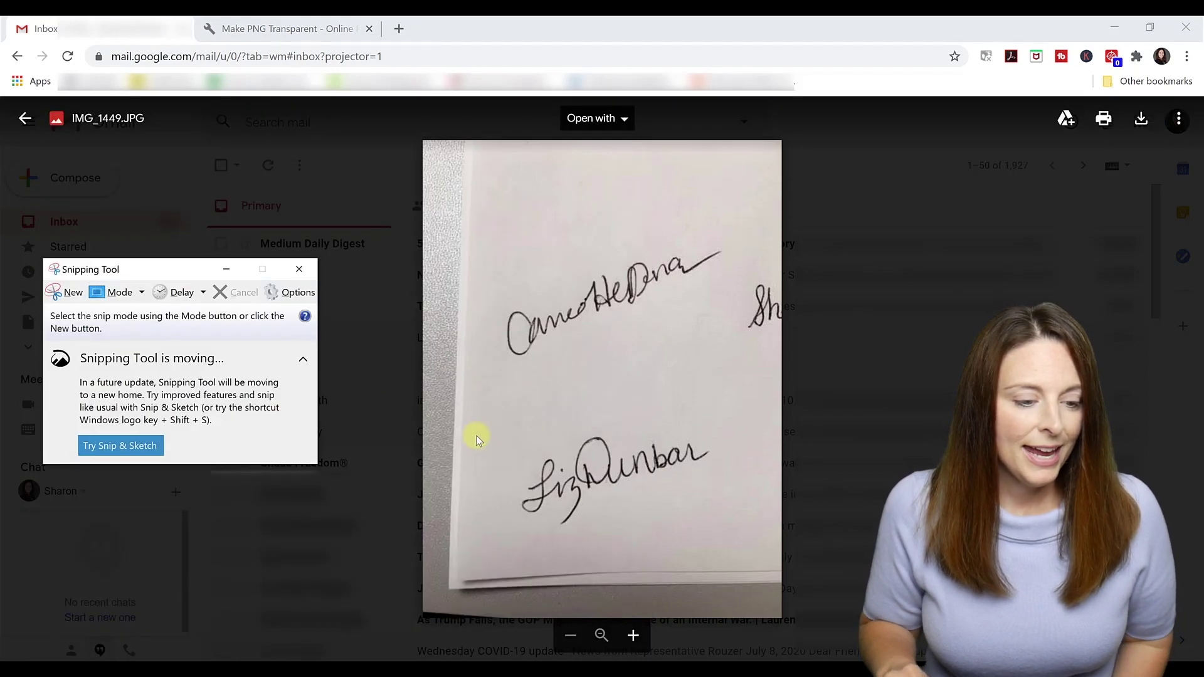
{"action": "left_click", "coordinate": [55, 293]}
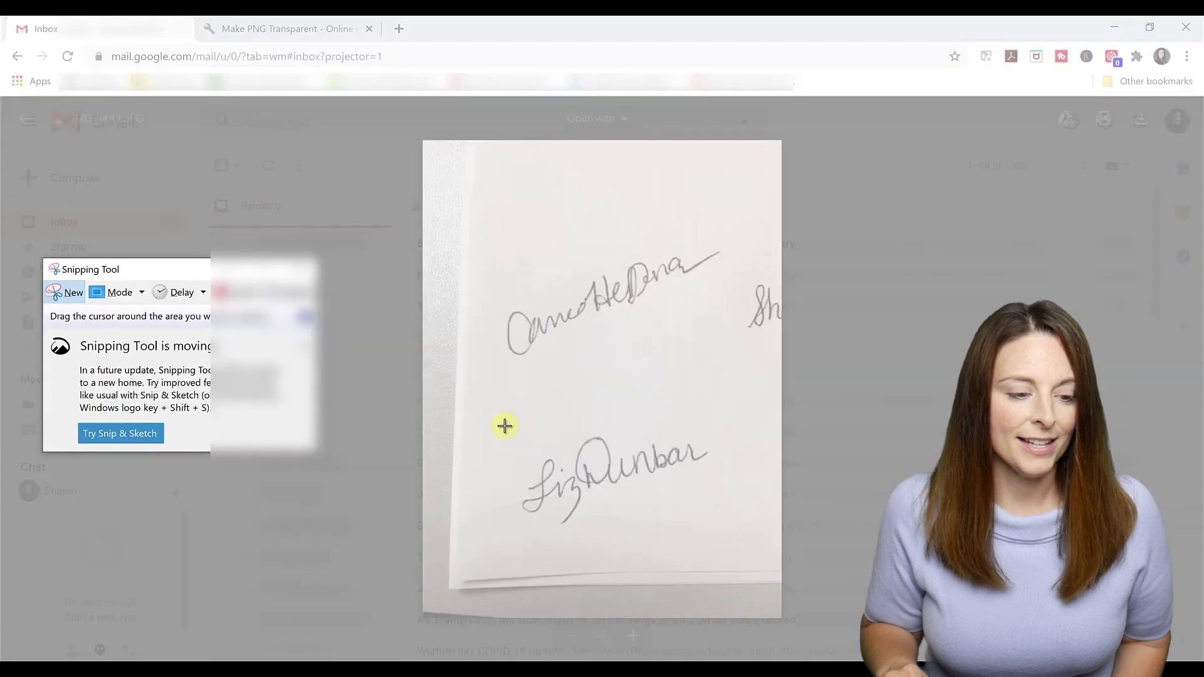
{"action": "mouse_move", "coordinate": [504, 427]}
{"action": "left_mouse_down"}
{"action": "mouse_move", "coordinate": [653, 495]}
{"action": "mouse_move", "coordinate": [726, 505]}
{"action": "mouse_move", "coordinate": [726, 529]}
{"action": "left_mouse_up"}
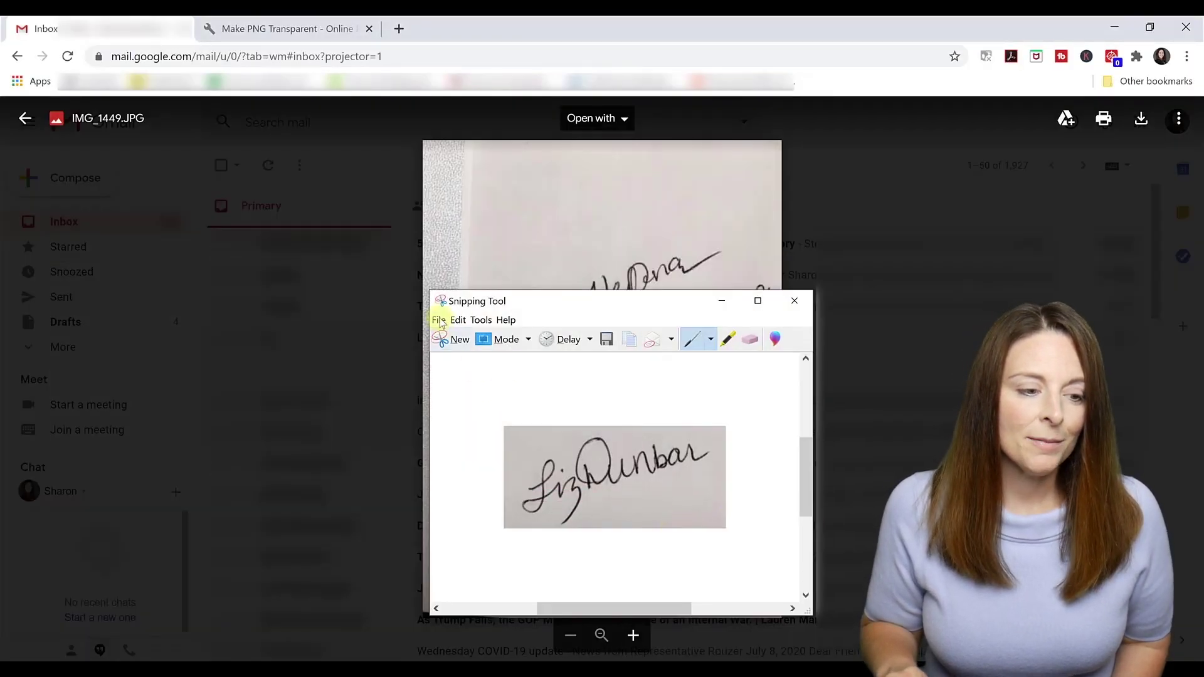
Step: Save the signature snip as a PNG file and close Snipping Tool without saving again
{"action": "left_click", "coordinate": [439, 320]}
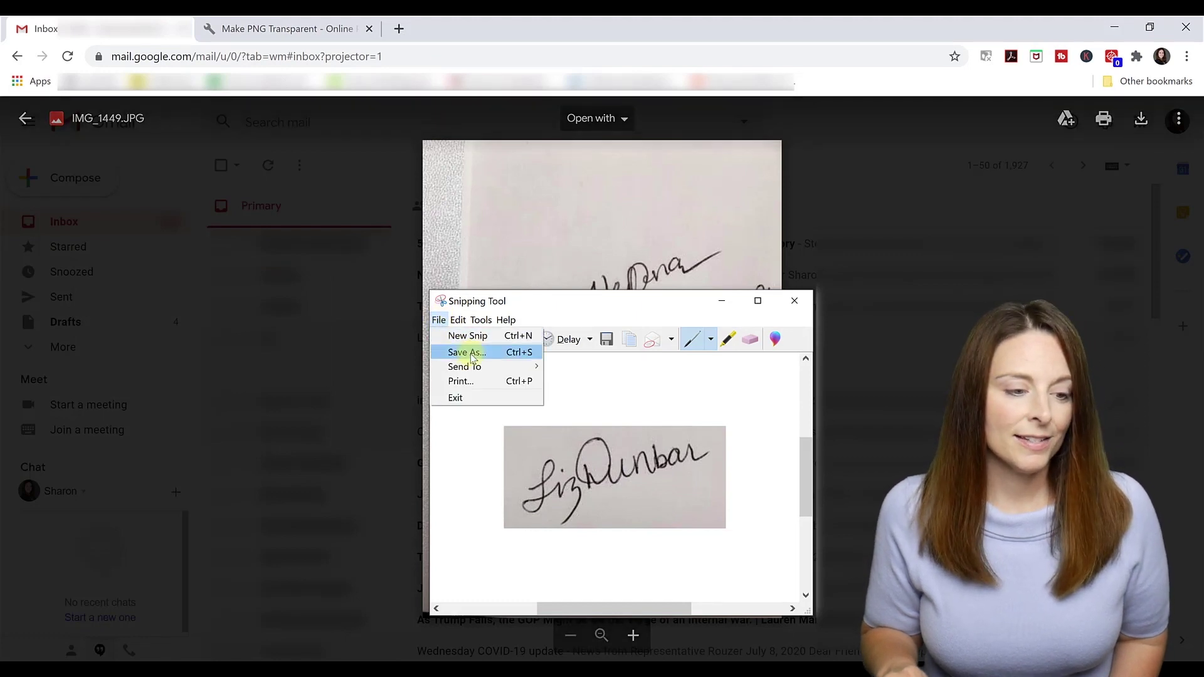
{"action": "left_click", "coordinate": [460, 352]}
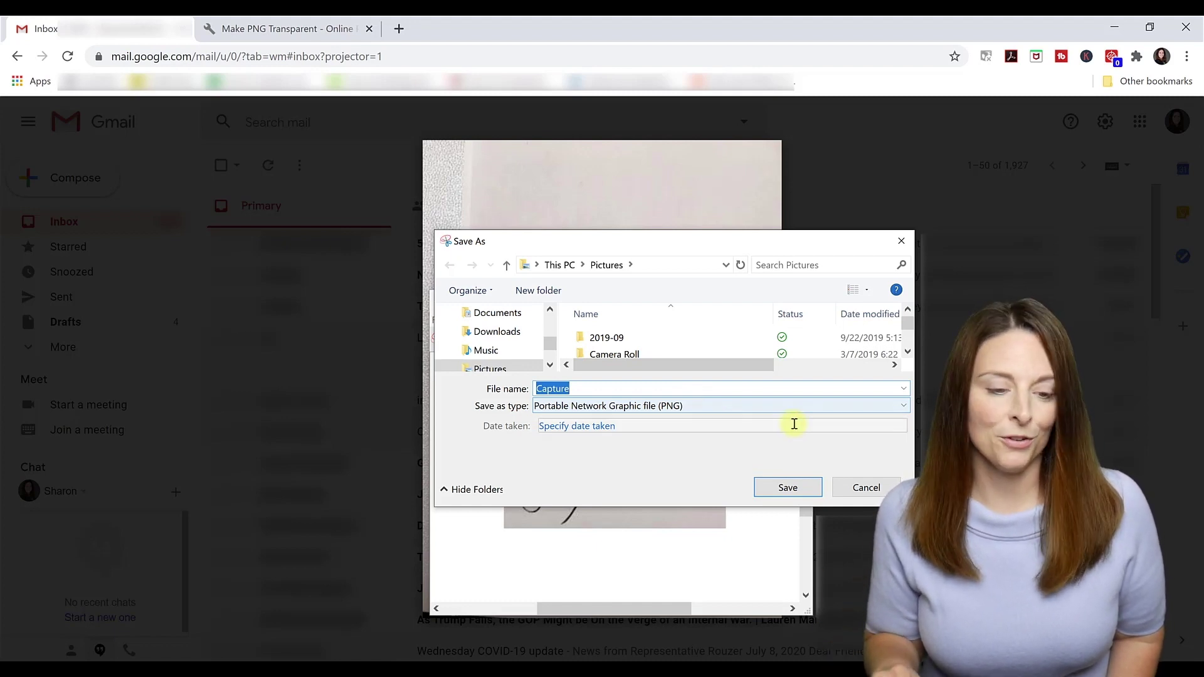
{"action": "key", "text": "Return"}
{"action": "left_click", "coordinate": [794, 309]}
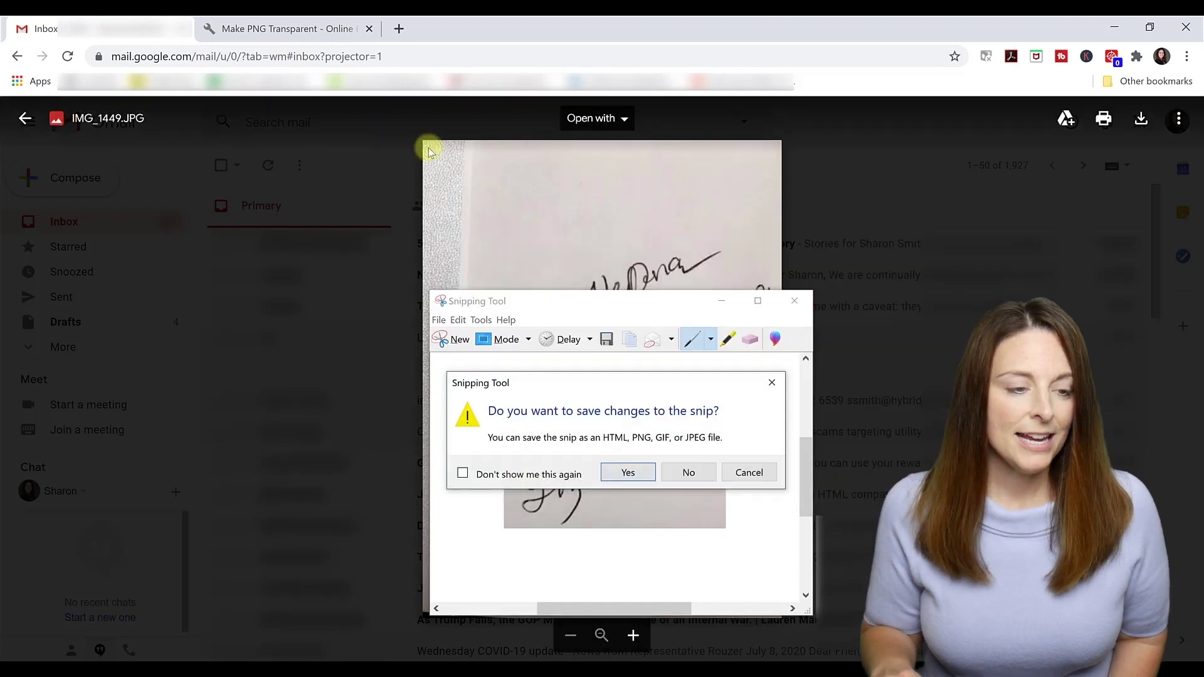
{"action": "left_click", "coordinate": [700, 479]}
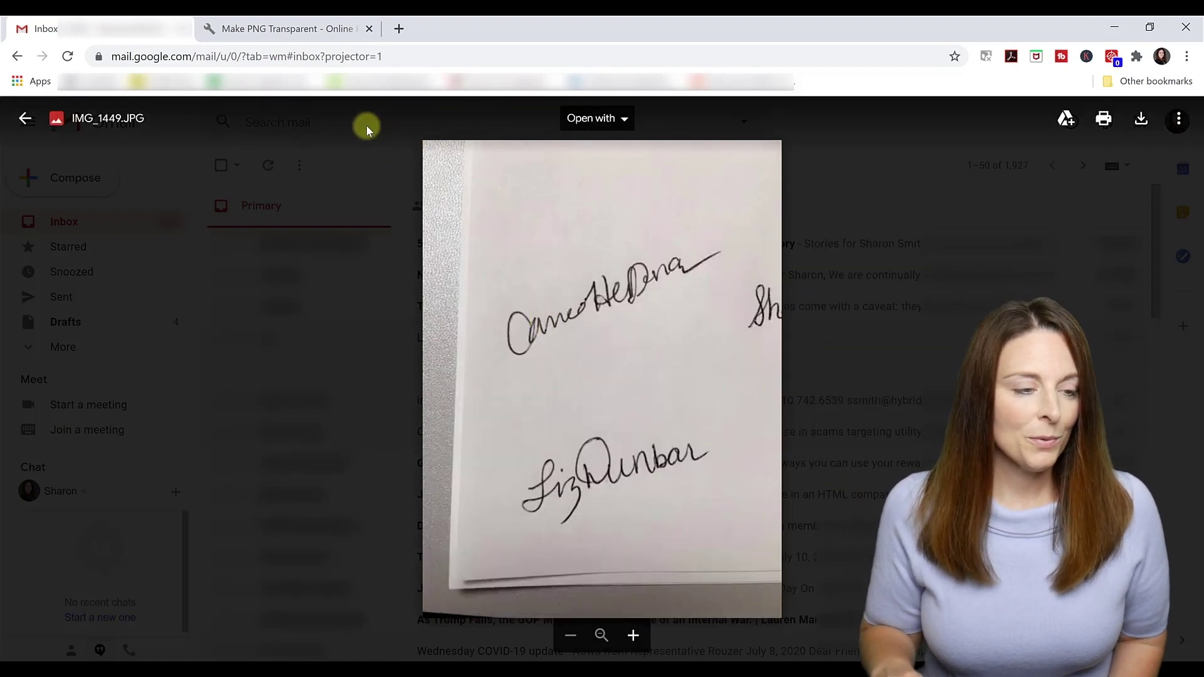
Step: Go to the Online PNG Tools transparency page and scroll to the png input box
{"action": "left_click", "coordinate": [285, 30]}
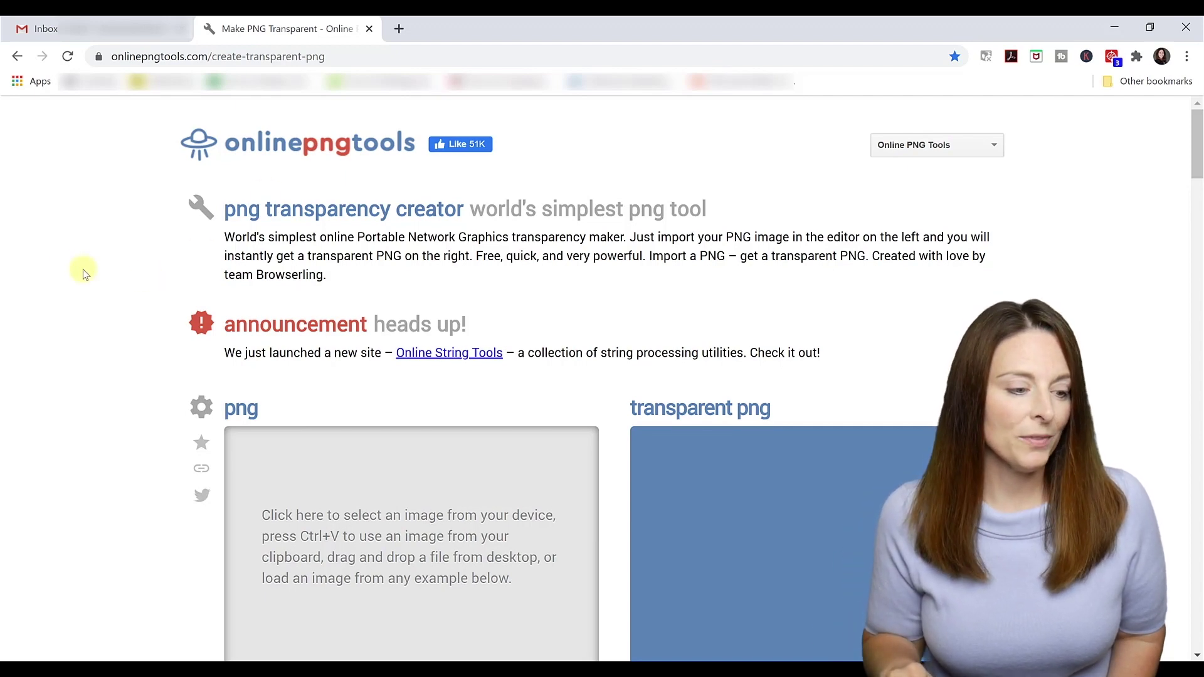
{"action": "scroll", "coordinate": [86, 377], "scroll_direction": "down", "scroll_amount": 3}
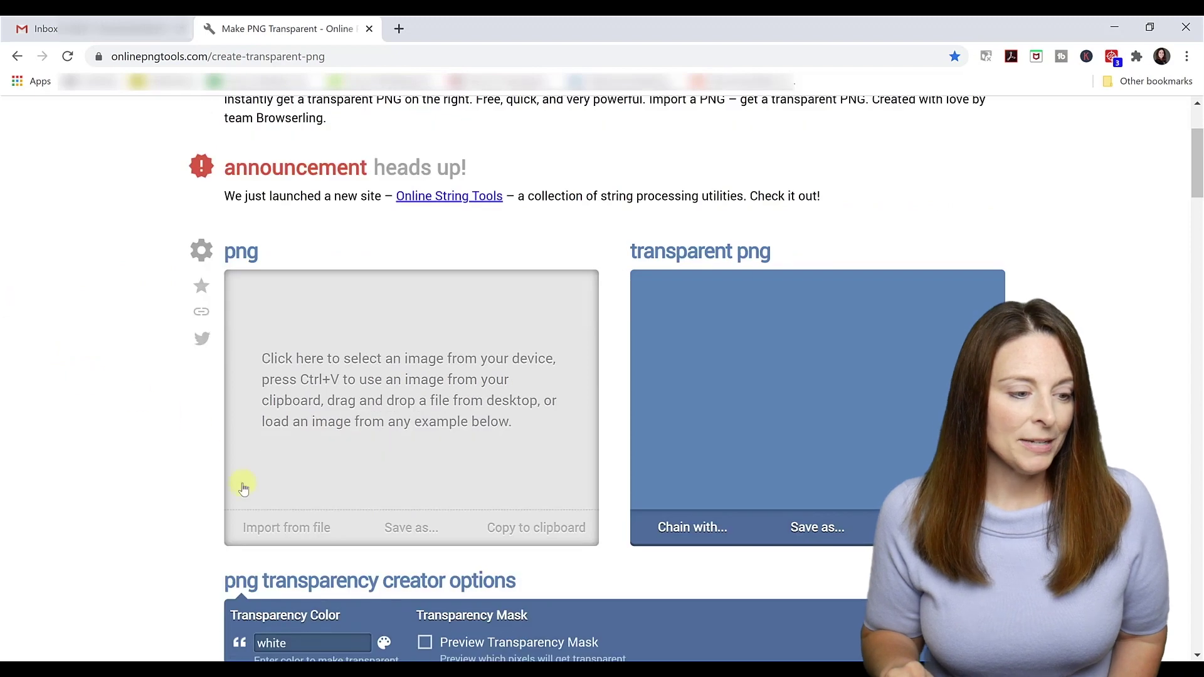
Step: Import the 'Signature 1' image file so its white background turns transparent
{"action": "left_click", "coordinate": [264, 533]}
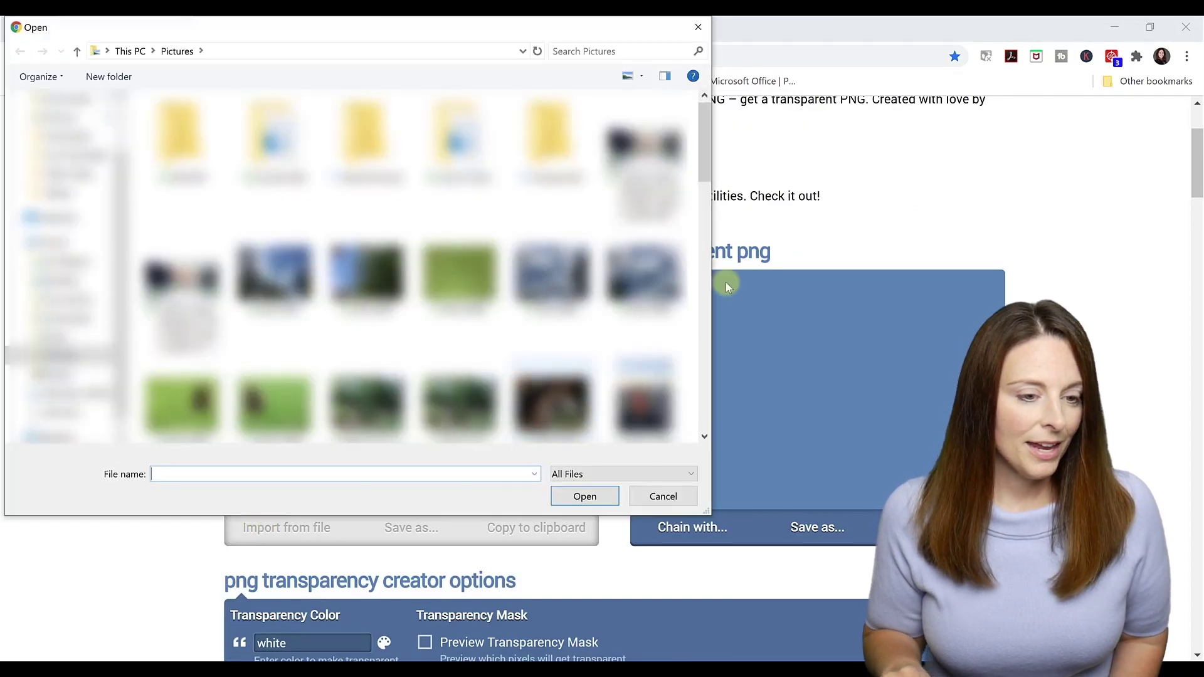
{"action": "left_click_drag", "start_coordinate": [709, 155], "coordinate": [708, 419]}
{"action": "left_click", "coordinate": [367, 386]}
{"action": "left_click", "coordinate": [573, 500]}
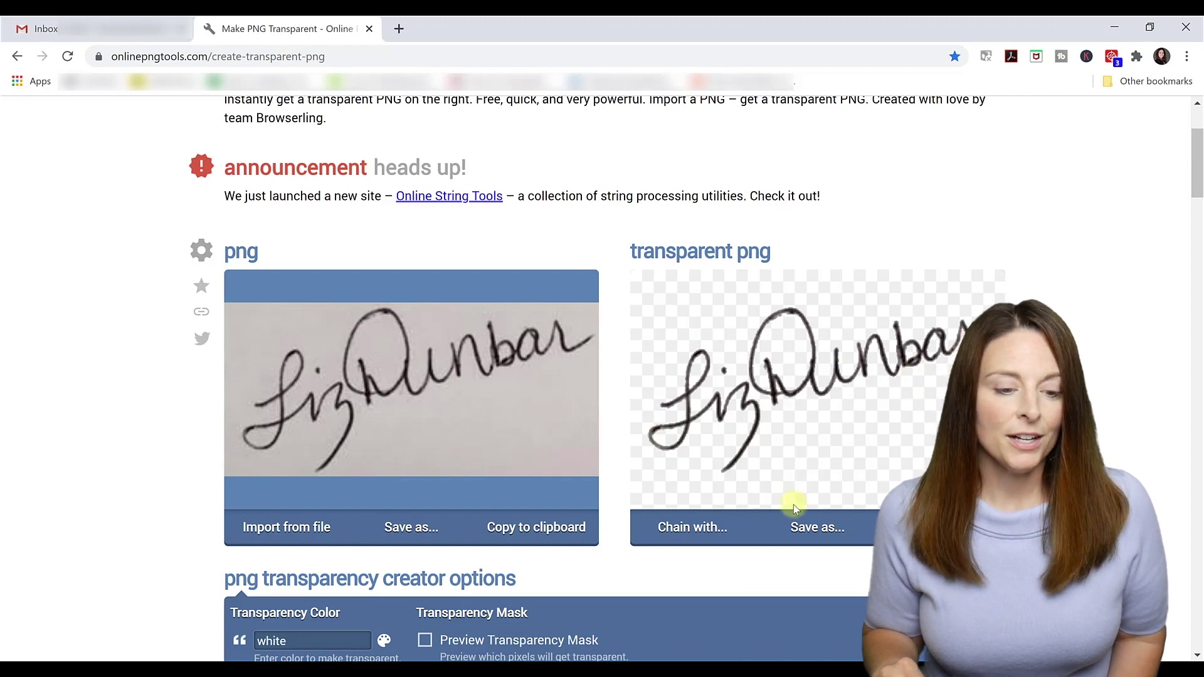
Step: Download the transparent signature PNG, open it in Photos and copy the image
{"action": "left_click", "coordinate": [820, 530]}
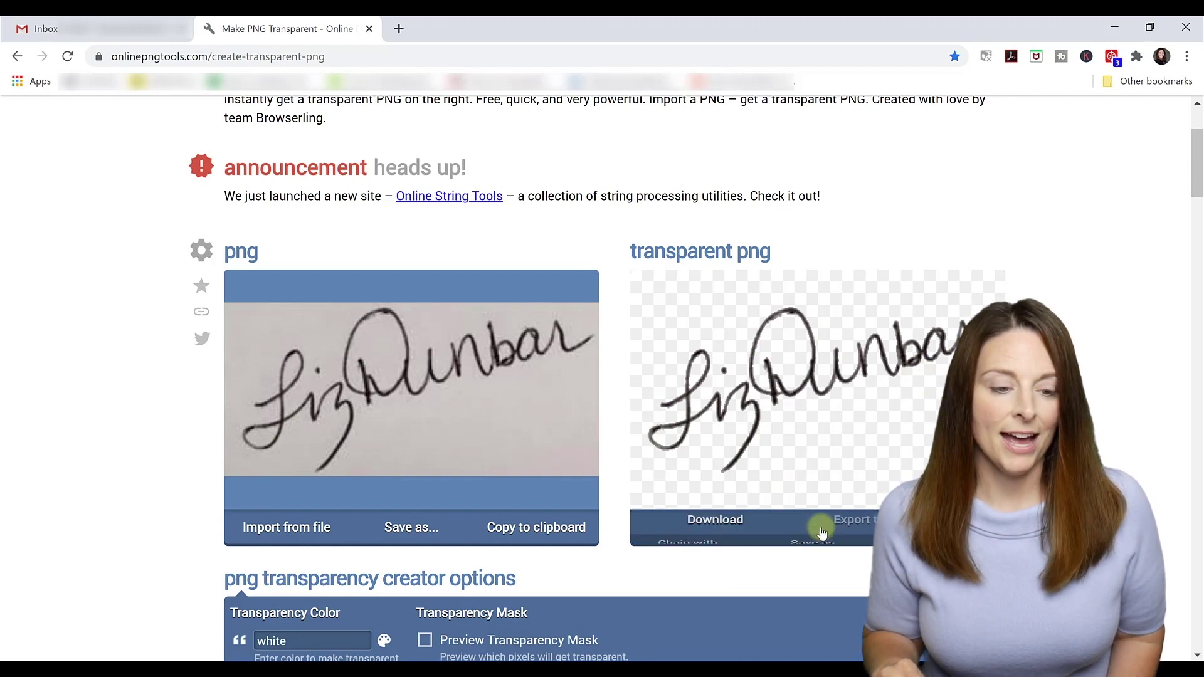
{"action": "left_click", "coordinate": [704, 527]}
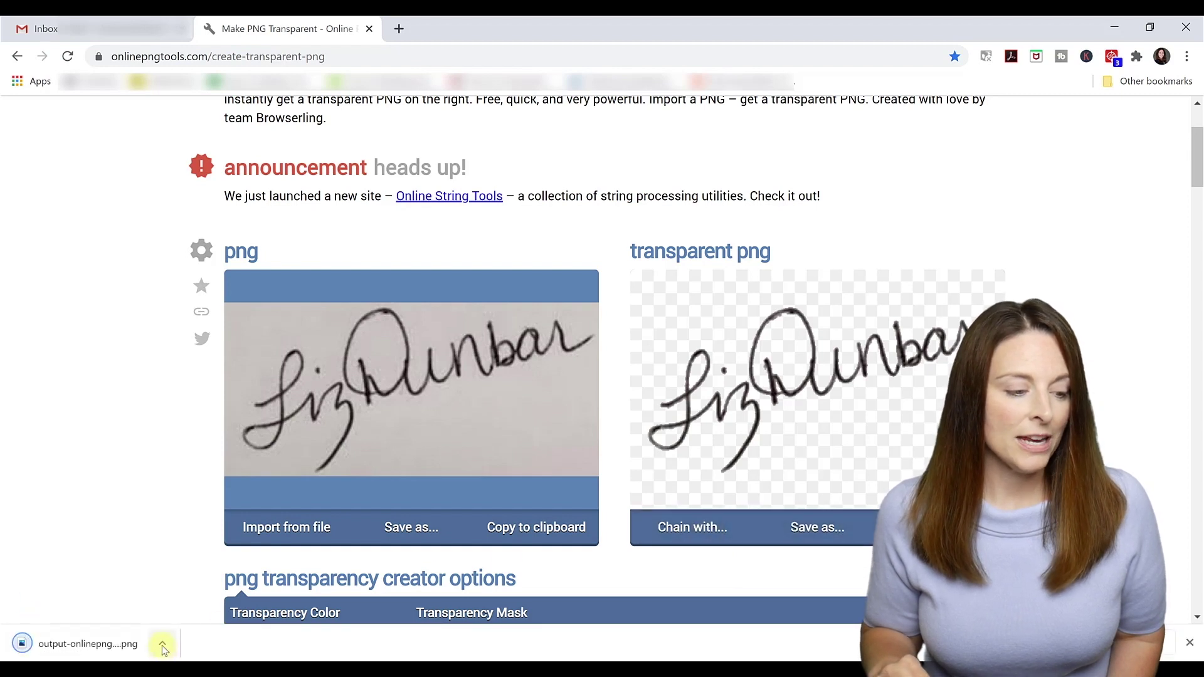
{"action": "left_click", "coordinate": [161, 643]}
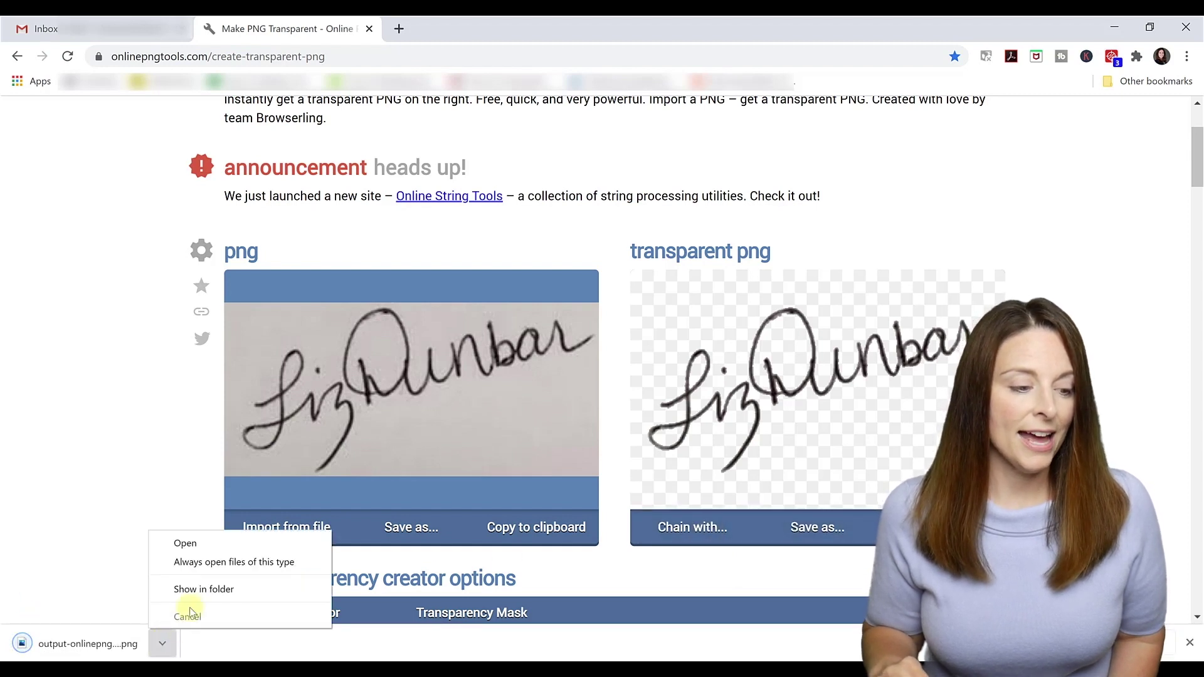
{"action": "left_click", "coordinate": [203, 542]}
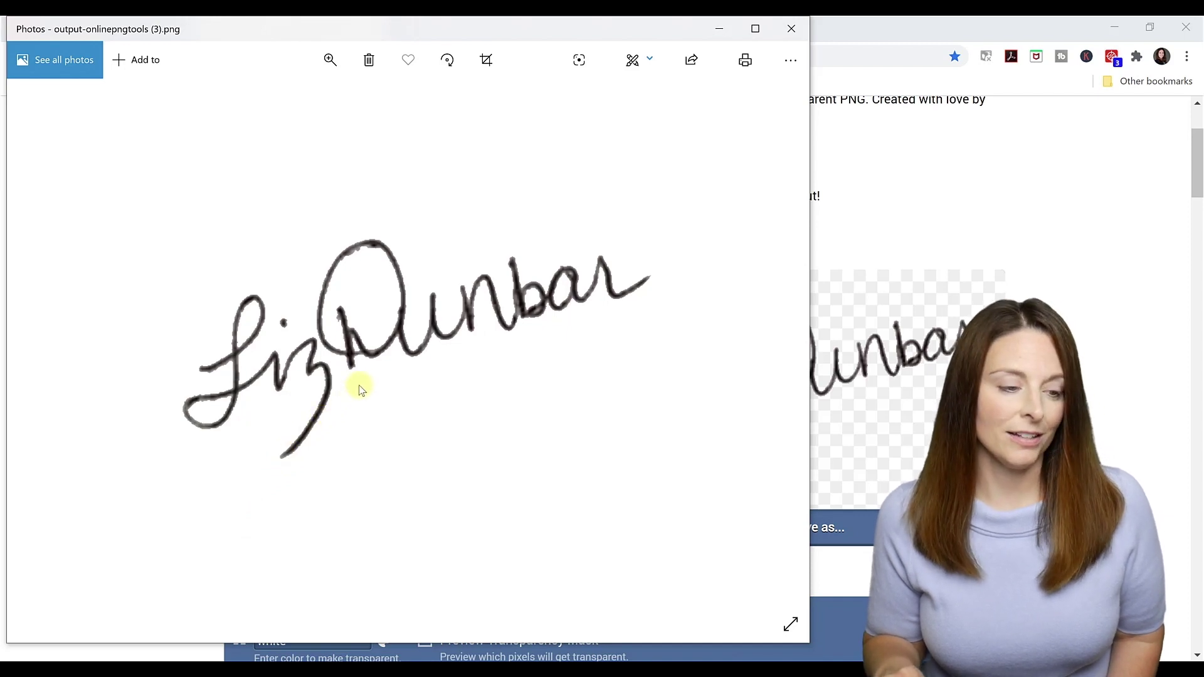
{"action": "right_click", "coordinate": [379, 342]}
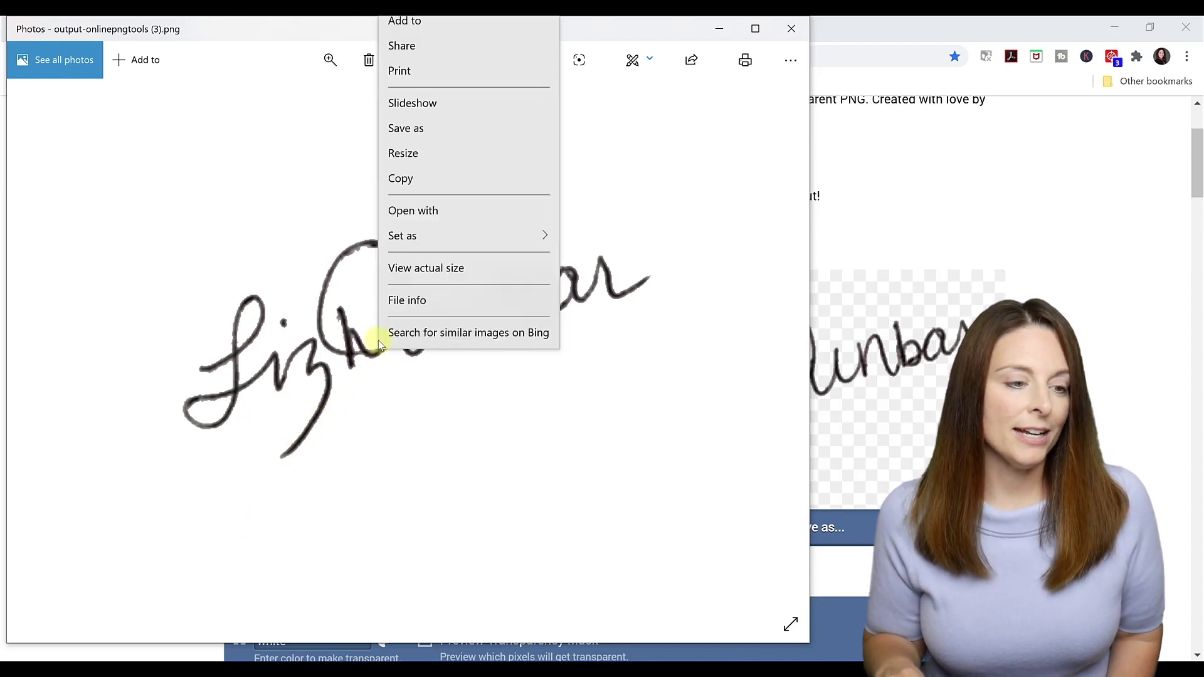
{"action": "left_click", "coordinate": [440, 323]}
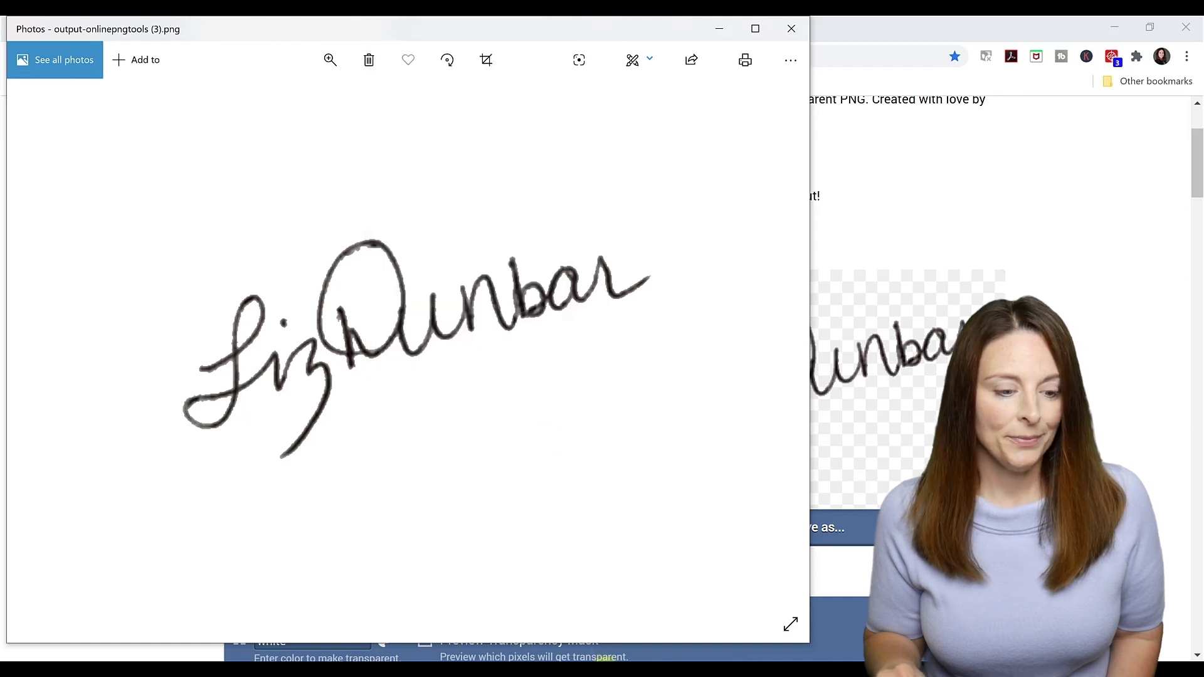
Step: Paste the transparent signature into the Word form and shrink it to a small size
{"action": "mouse_move", "coordinate": [589, 646]}
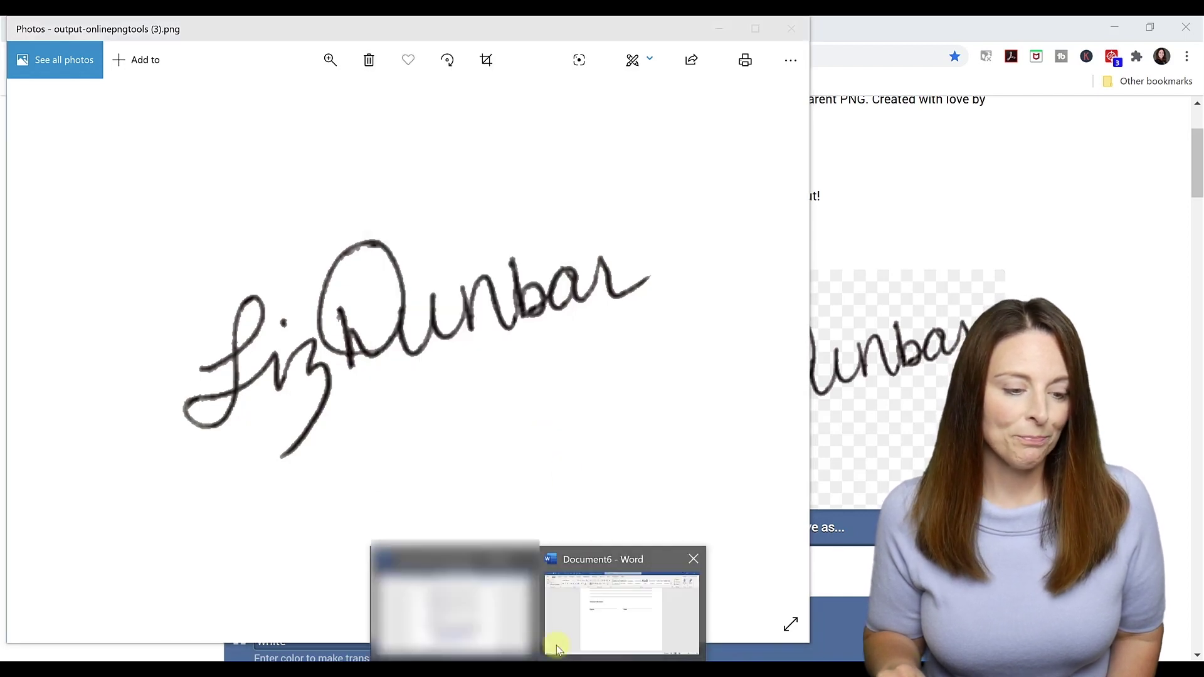
{"action": "left_click", "coordinate": [583, 591]}
{"action": "right_click", "coordinate": [462, 417]}
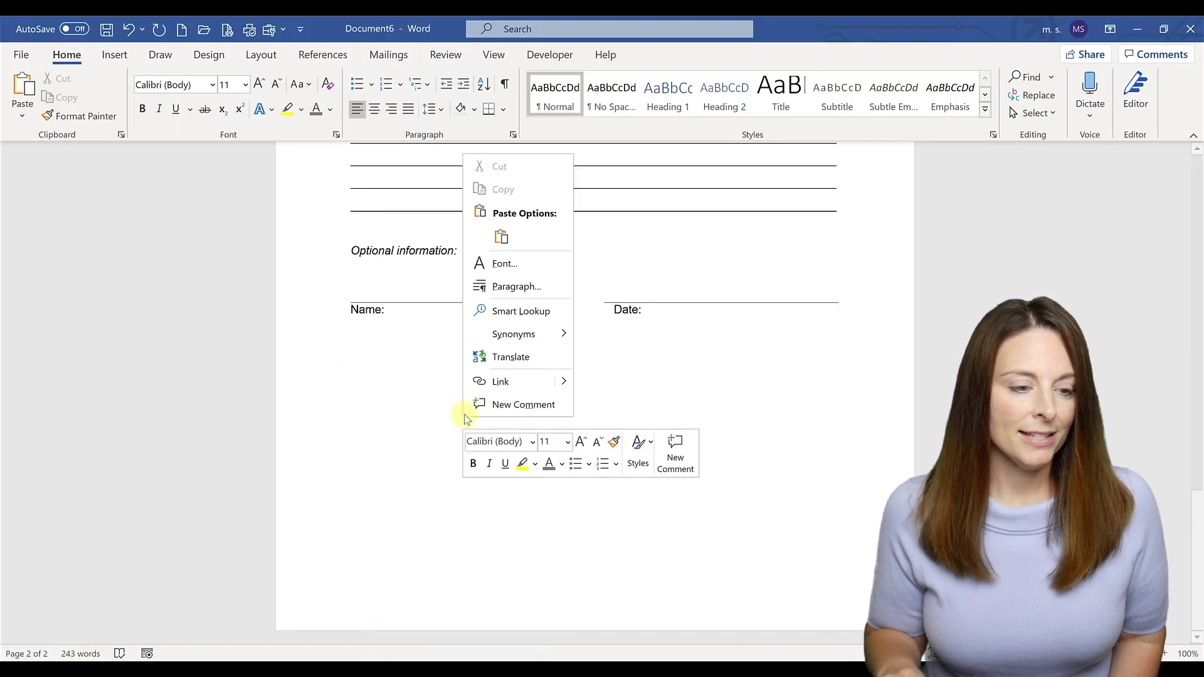
{"action": "left_click", "coordinate": [499, 236]}
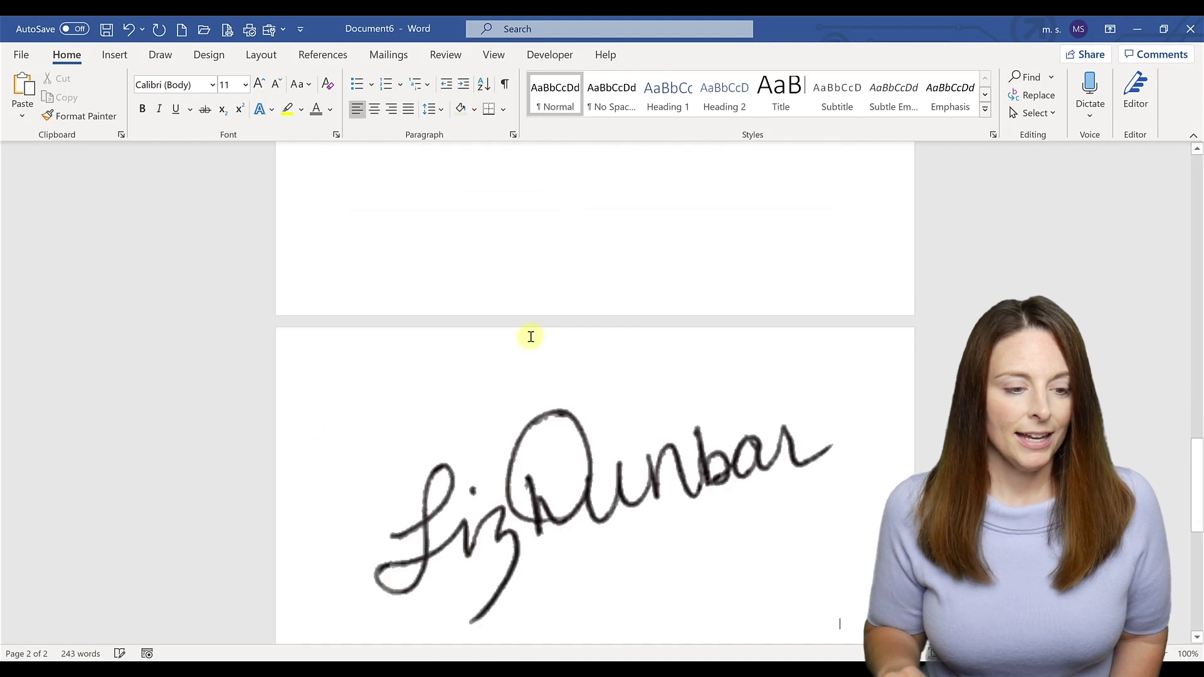
{"action": "left_click", "coordinate": [687, 486]}
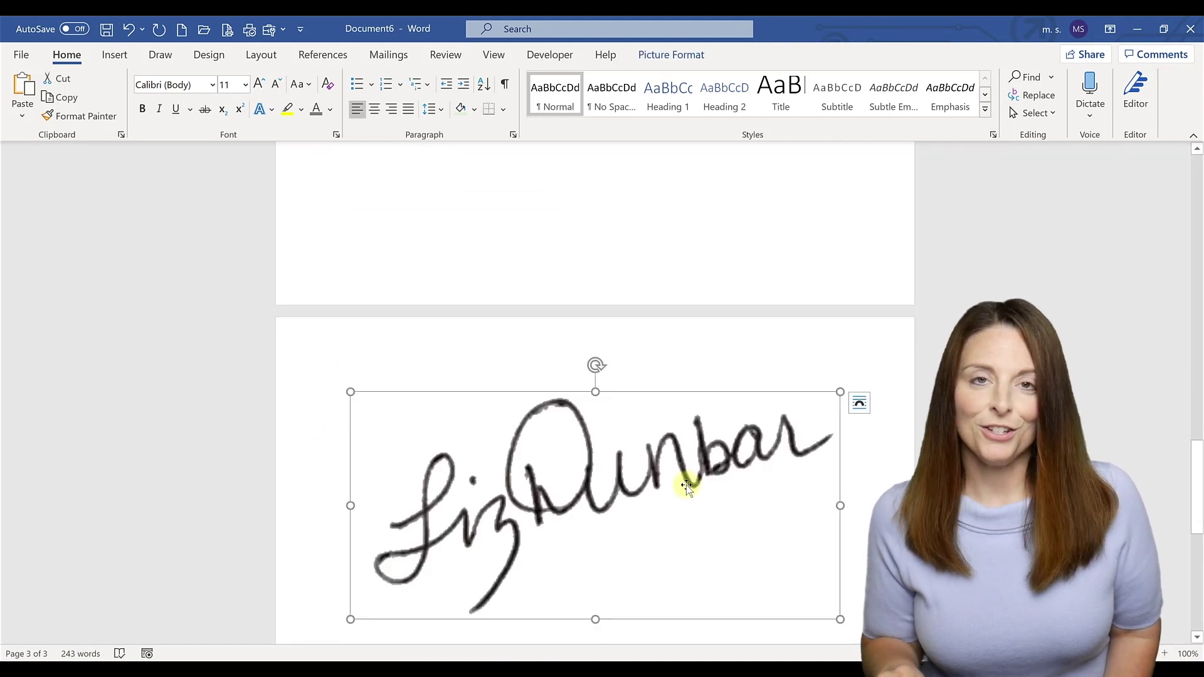
{"action": "left_click_drag", "start_coordinate": [775, 570], "coordinate": [455, 414]}
Step: Set the signature's wrapping to Behind Text, then place it on the Name line with a slight clockwise tilt
{"action": "right_click", "coordinate": [414, 370]}
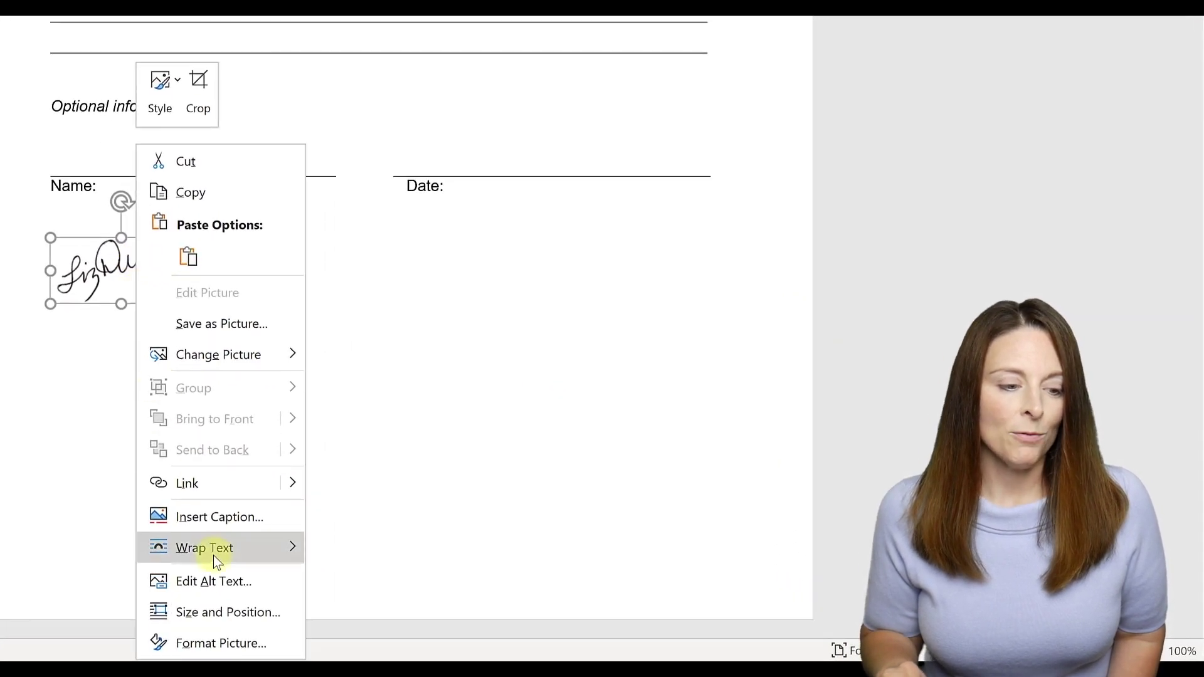
{"action": "mouse_move", "coordinate": [213, 555]}
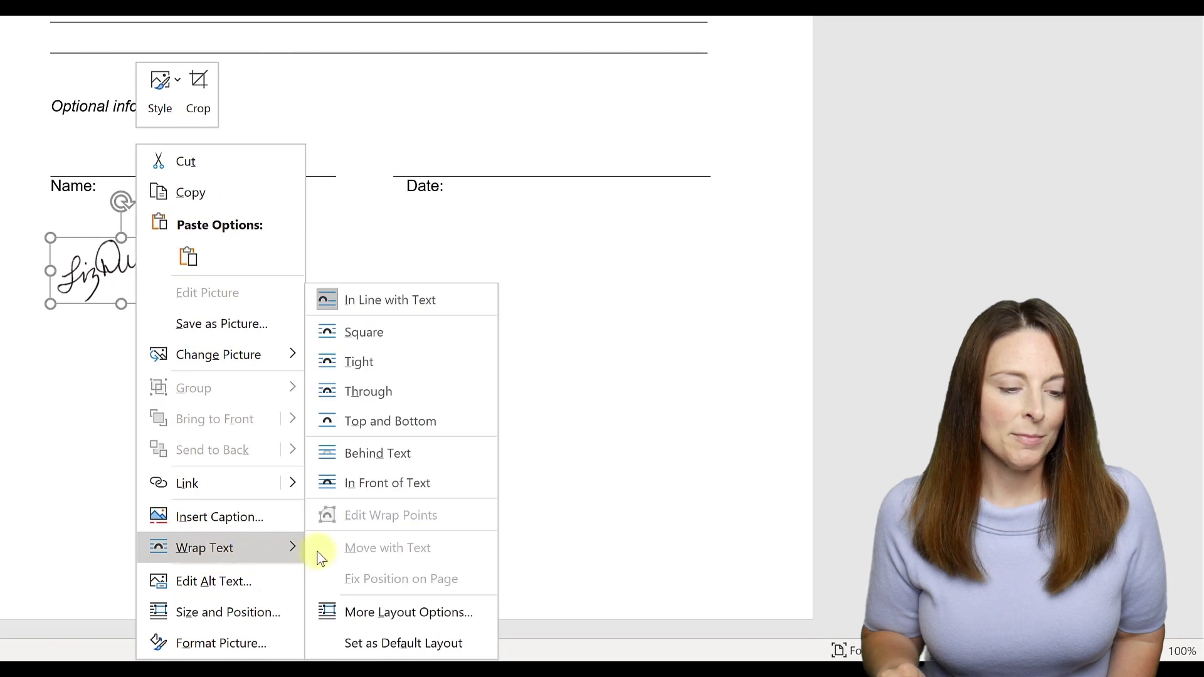
{"action": "left_click", "coordinate": [396, 454]}
{"action": "left_click", "coordinate": [396, 454]}
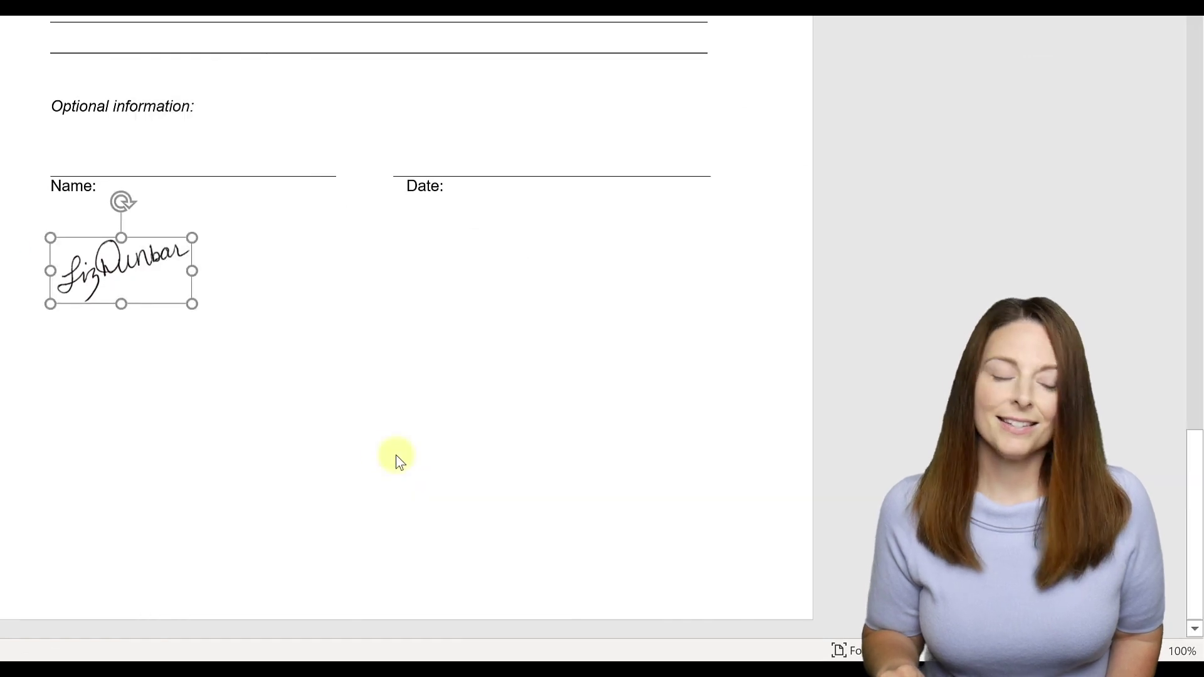
{"action": "mouse_move", "coordinate": [133, 271]}
{"action": "left_mouse_down"}
{"action": "mouse_move", "coordinate": [164, 224]}
{"action": "mouse_move", "coordinate": [179, 153]}
{"action": "left_mouse_up"}
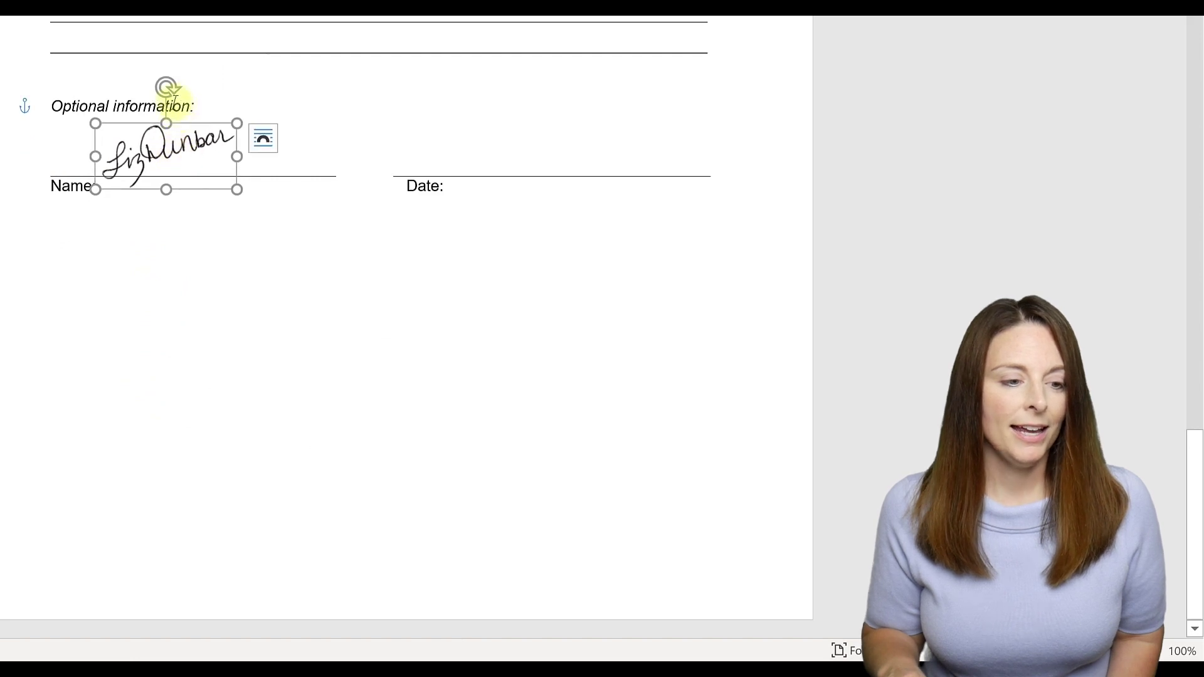
{"action": "left_click_drag", "start_coordinate": [181, 95], "coordinate": [190, 98]}
{"action": "left_click_drag", "start_coordinate": [153, 157], "coordinate": [154, 173]}
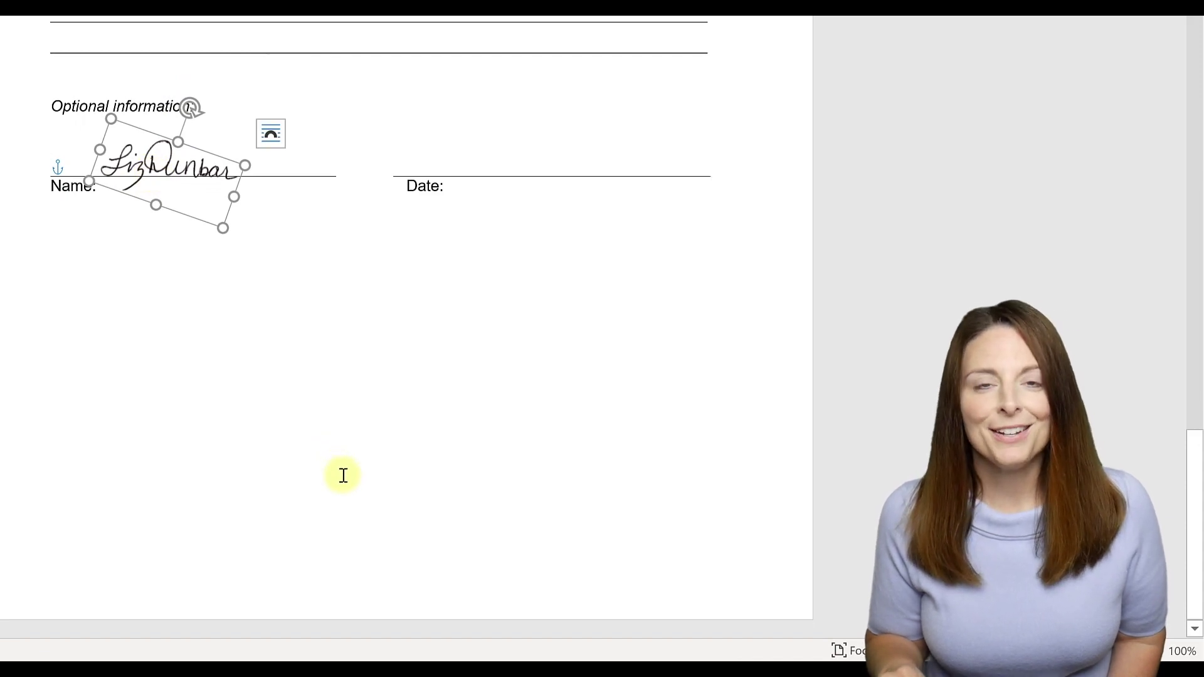